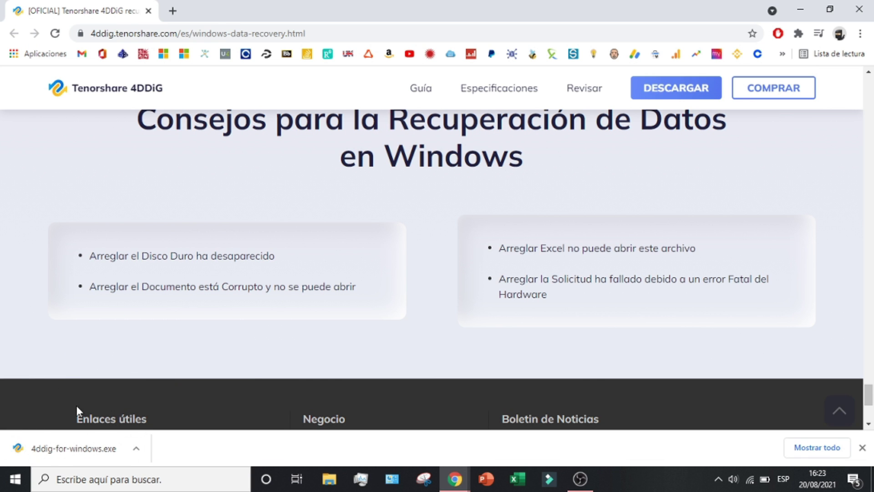
Step: Run the downloaded 4ddig-for-windows.exe, install Tenorshare 4DDiG and launch it
{"action": "left_click", "coordinate": [75, 449]}
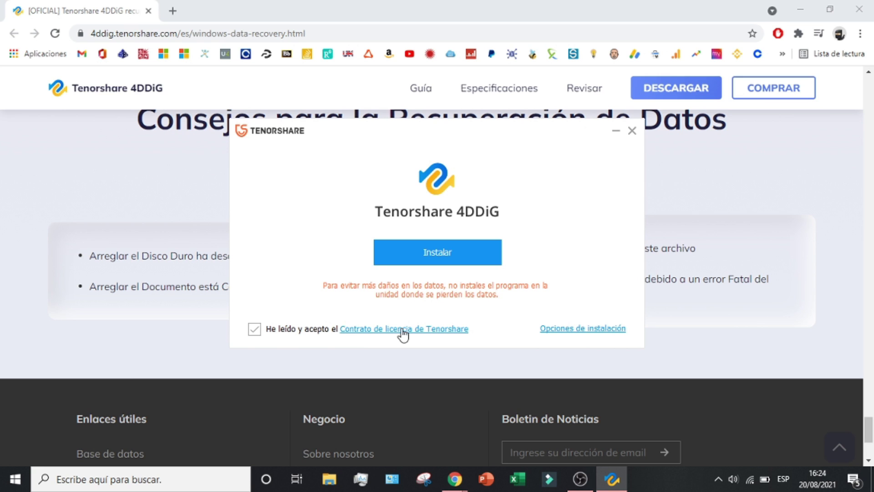
{"action": "left_click", "coordinate": [482, 257]}
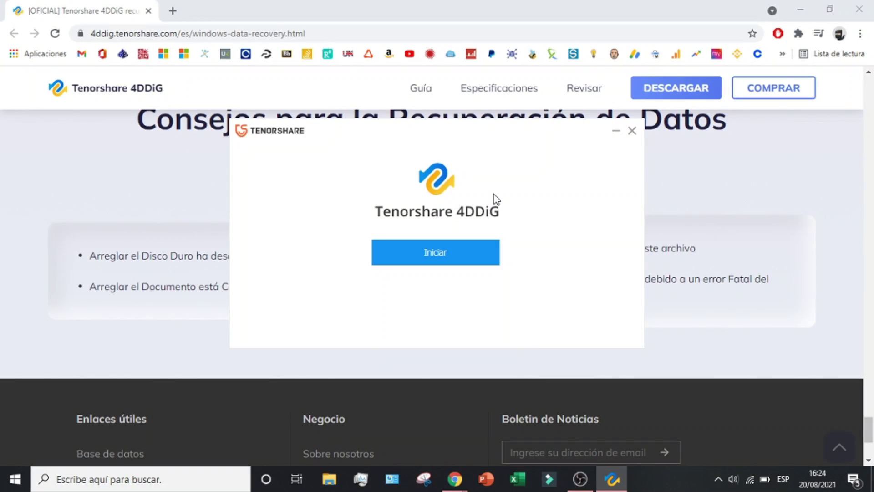
{"action": "left_click", "coordinate": [420, 249]}
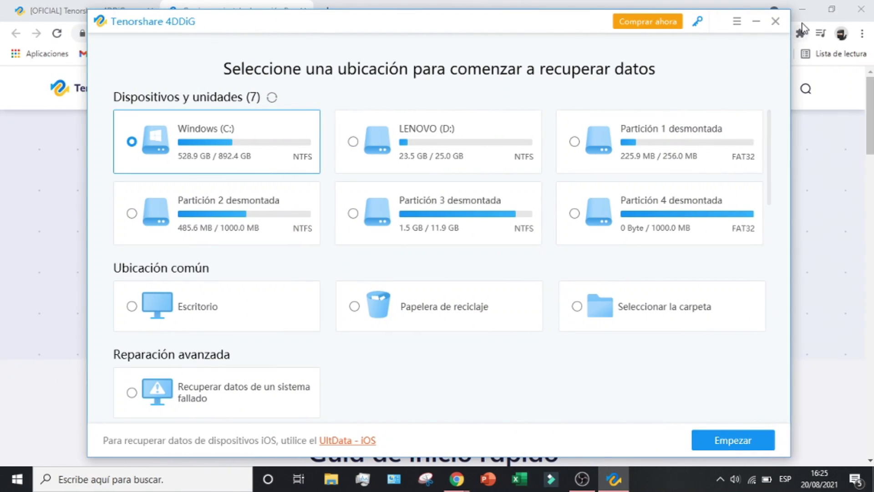
Step: Minimize the browser behind the recovery program and select Partición 2 desmontada as the location
{"action": "left_click", "coordinate": [804, 9]}
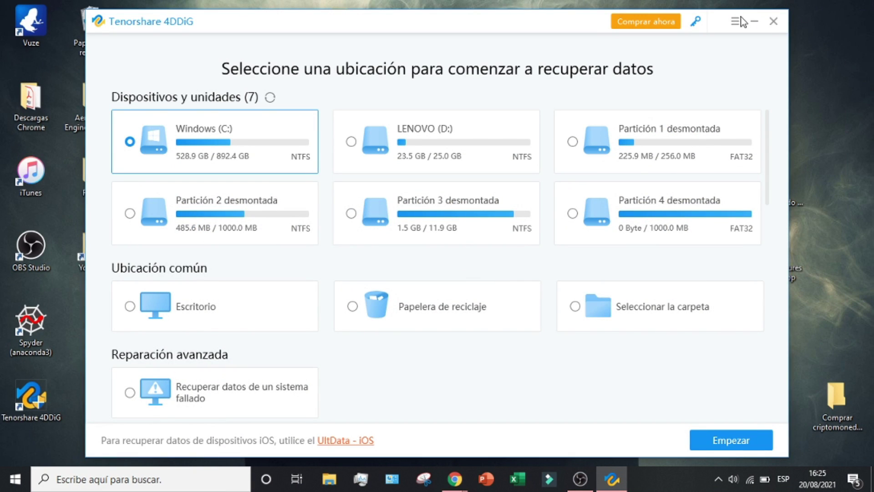
{"action": "left_click_drag", "start_coordinate": [563, 26], "coordinate": [540, 12]}
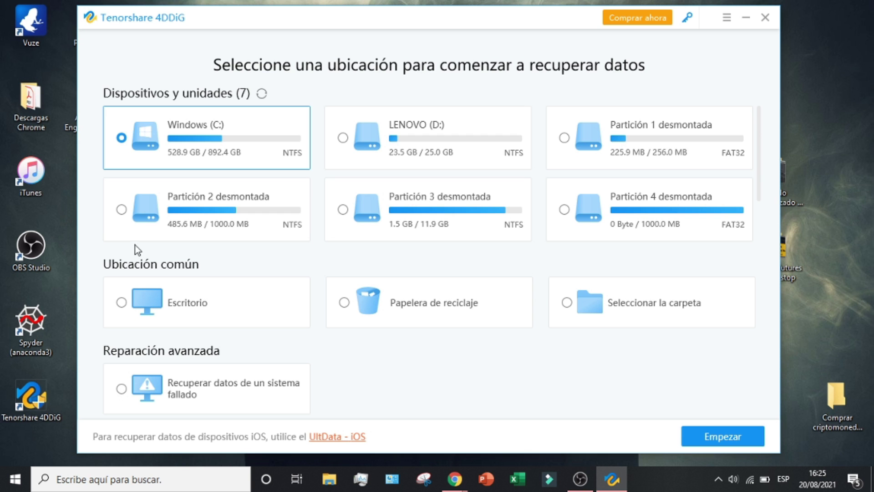
{"action": "left_click", "coordinate": [123, 211]}
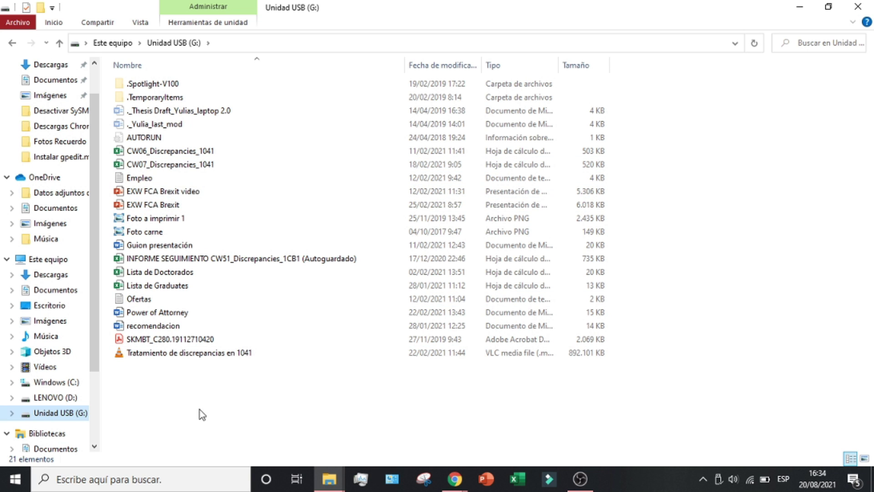
Step: Look over all the files stored on the Unidad USB (G:) drive and minimize its window
{"action": "left_click_drag", "start_coordinate": [217, 372], "coordinate": [383, 104]}
{"action": "left_click_drag", "start_coordinate": [156, 391], "coordinate": [257, 86]}
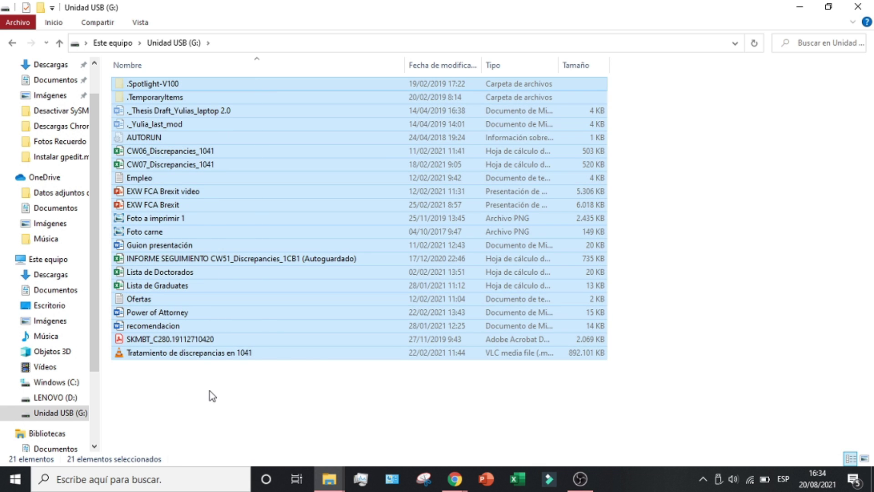
{"action": "left_click", "coordinate": [210, 391]}
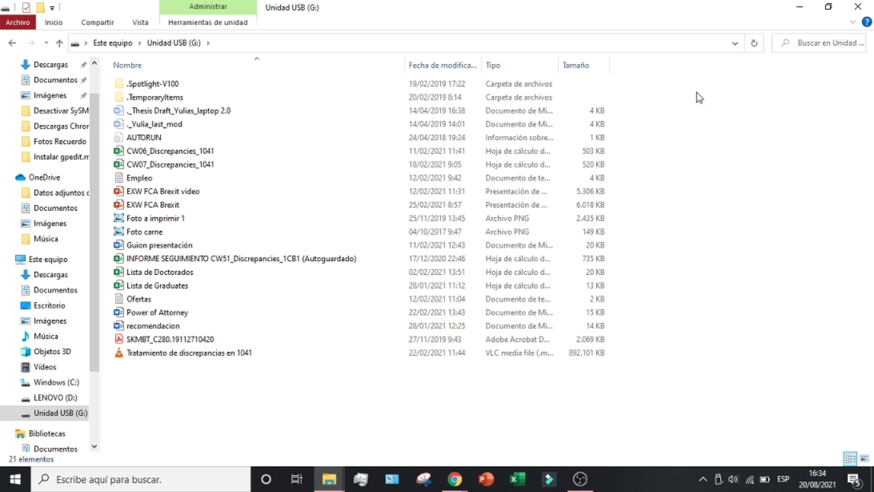
{"action": "left_click", "coordinate": [809, 6]}
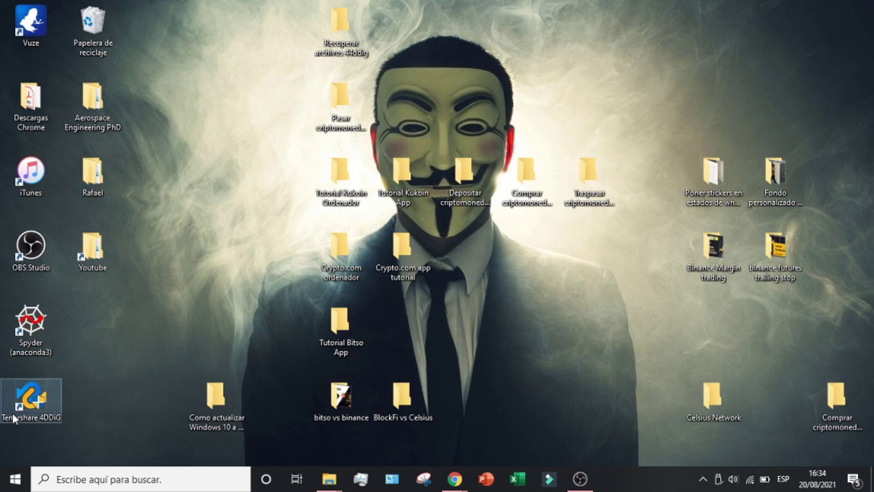
Step: Open Tenorshare 4DDiG from the desktop, scan Unidad de USB (G:) for lost files and dismiss the search tips
{"action": "double_click", "coordinate": [35, 405]}
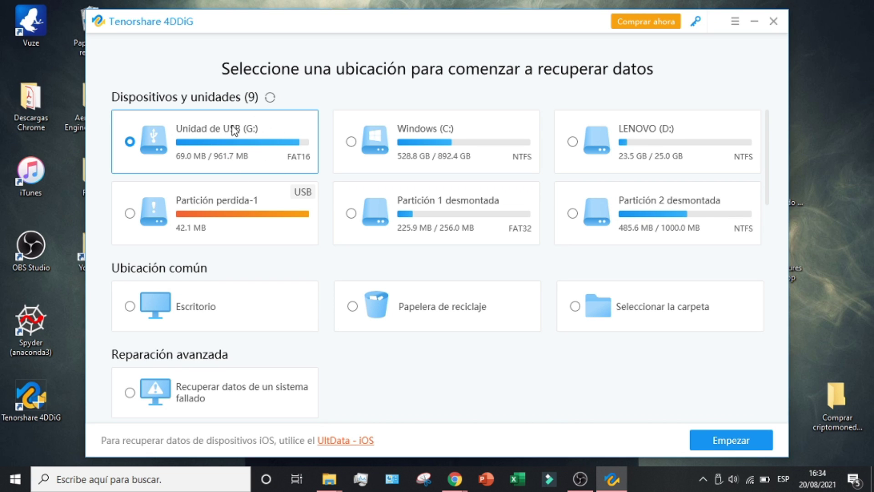
{"action": "mouse_move", "coordinate": [329, 478]}
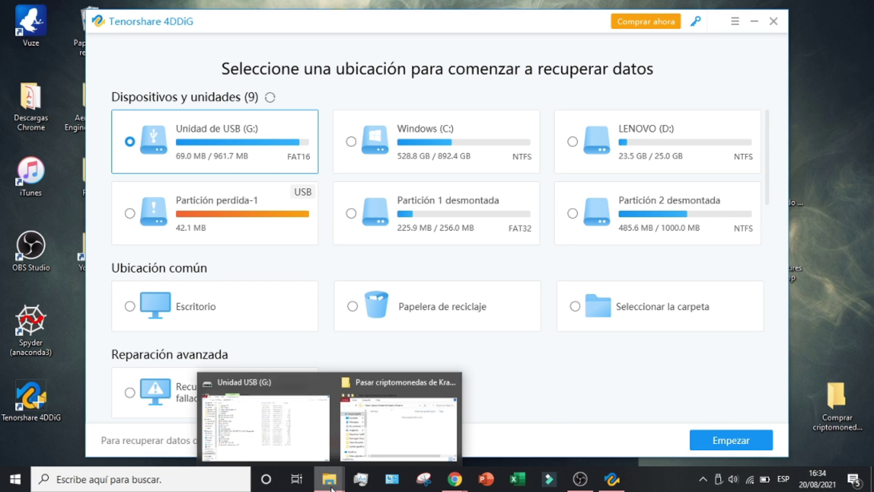
{"action": "mouse_move", "coordinate": [311, 445]}
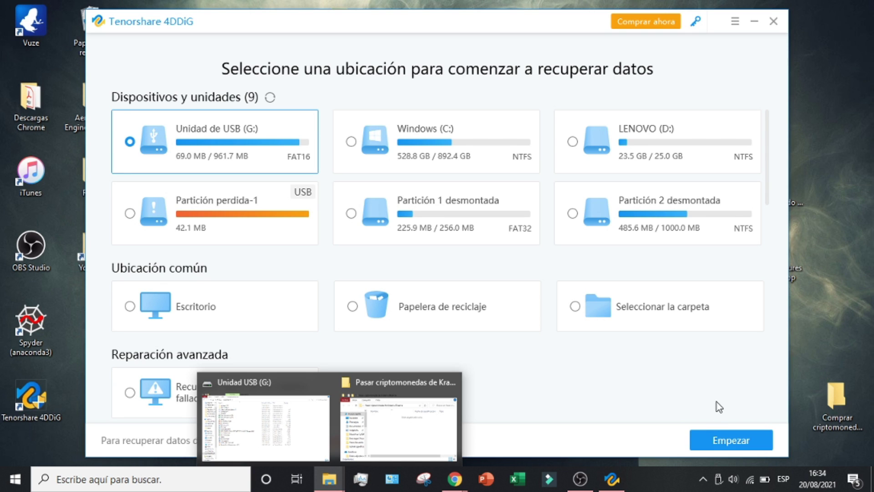
{"action": "left_click", "coordinate": [730, 441]}
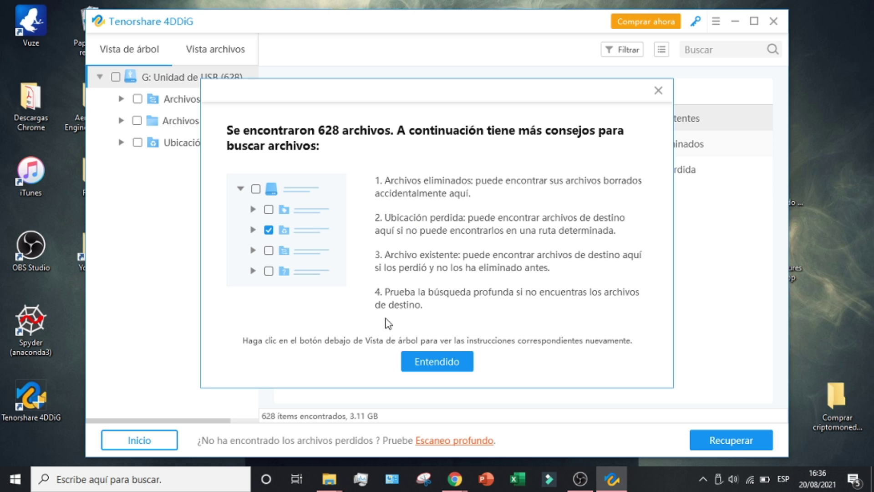
{"action": "left_click", "coordinate": [437, 362]}
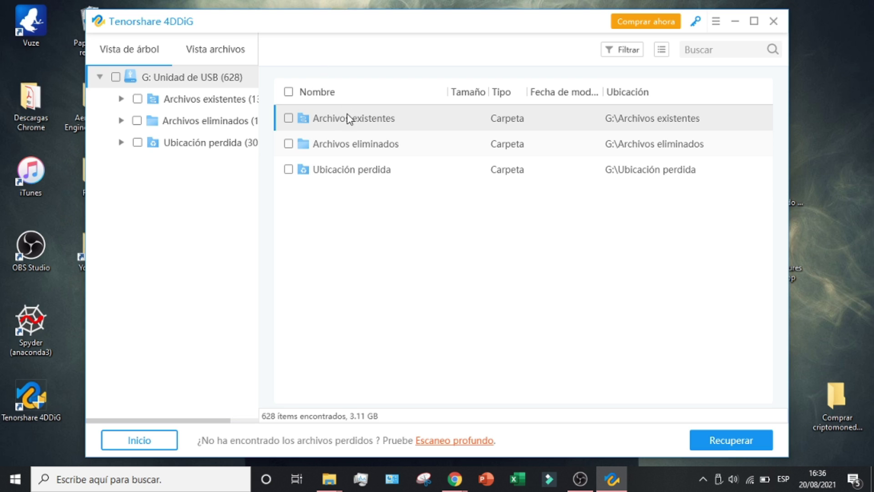
Step: Mark the Archivos eliminados folder in the scan results for recovery
{"action": "left_click", "coordinate": [351, 143]}
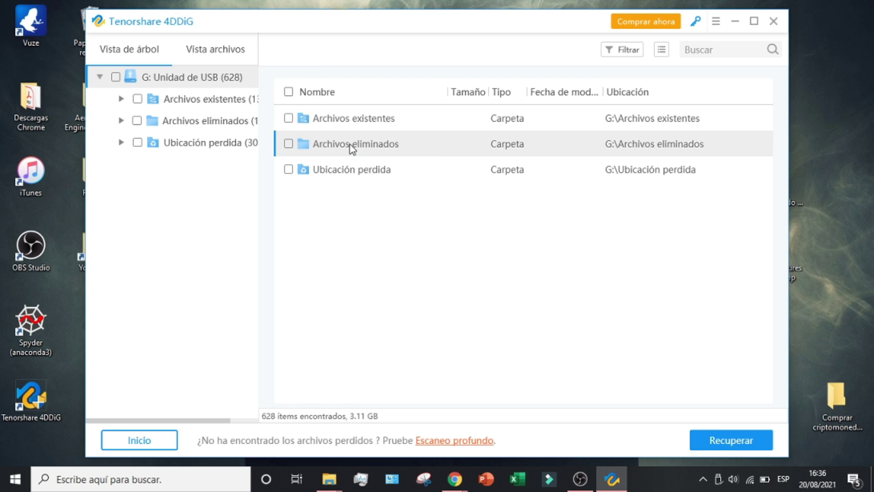
{"action": "left_click", "coordinate": [288, 145]}
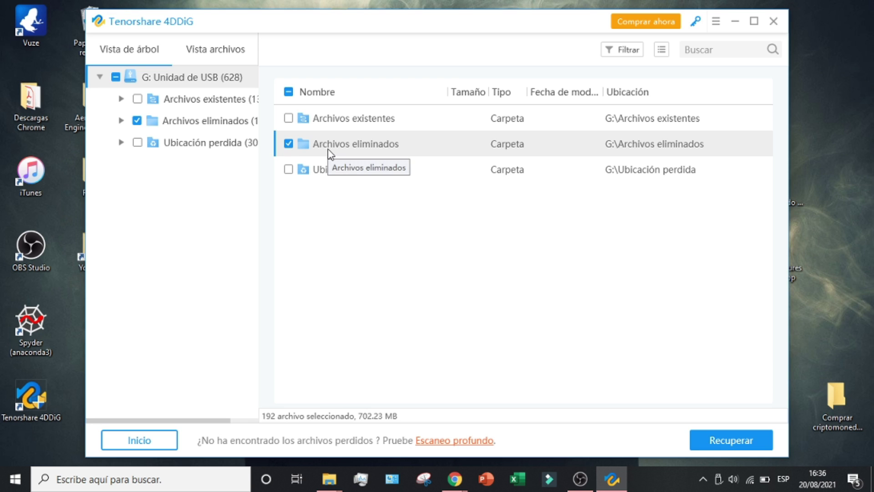
Step: Show the found files grouped by file type and clear every marked category
{"action": "left_click", "coordinate": [225, 55]}
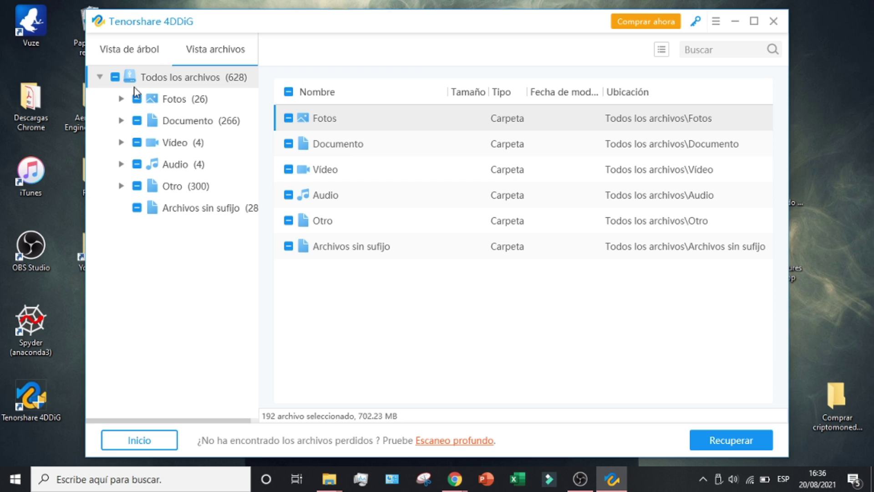
{"action": "left_click", "coordinate": [288, 118]}
{"action": "left_click", "coordinate": [288, 91]}
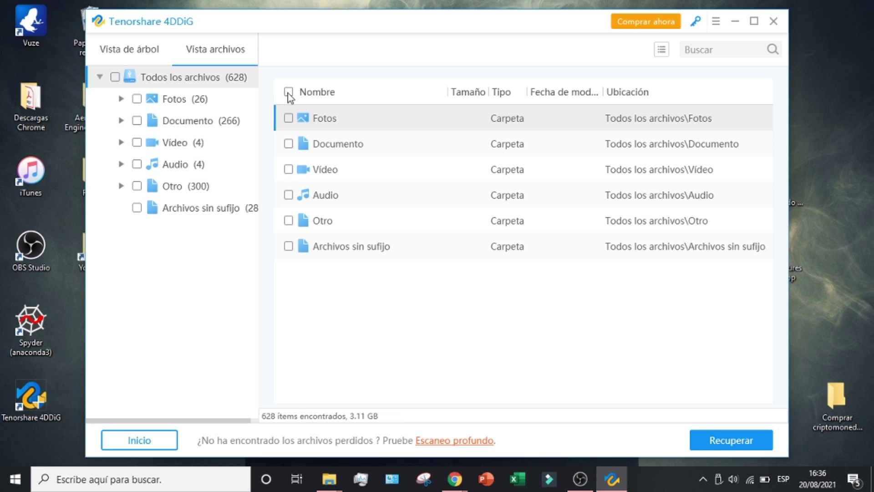
Step: Mark the Fotos, Documento and Audio categories for recovery, leaving Vídeo unmarked
{"action": "left_click", "coordinate": [289, 169]}
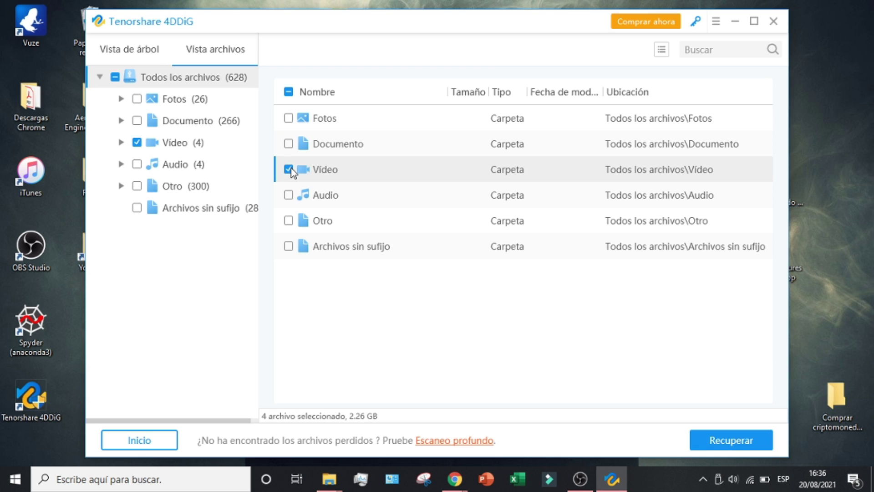
{"action": "left_click", "coordinate": [289, 119]}
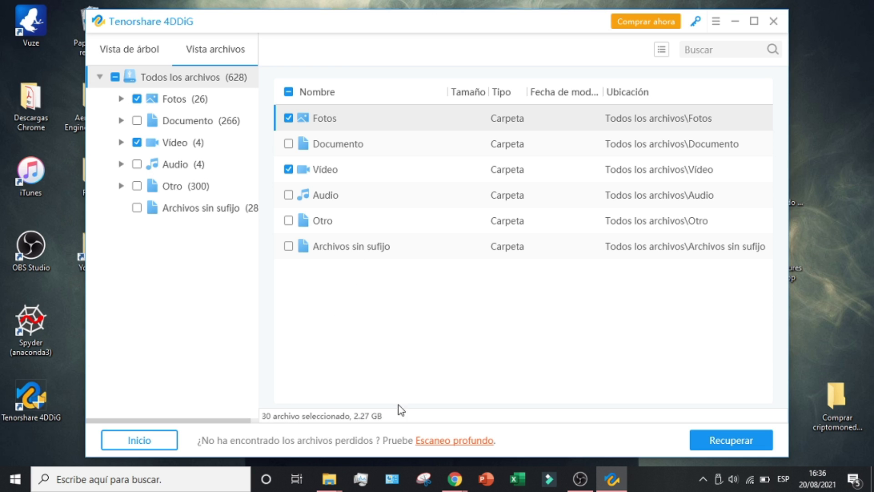
{"action": "left_click", "coordinate": [288, 170]}
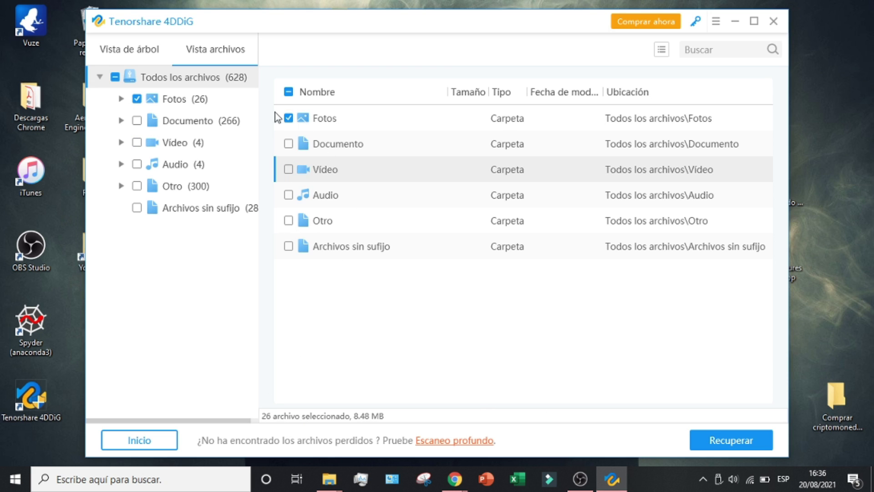
{"action": "left_click", "coordinate": [288, 195]}
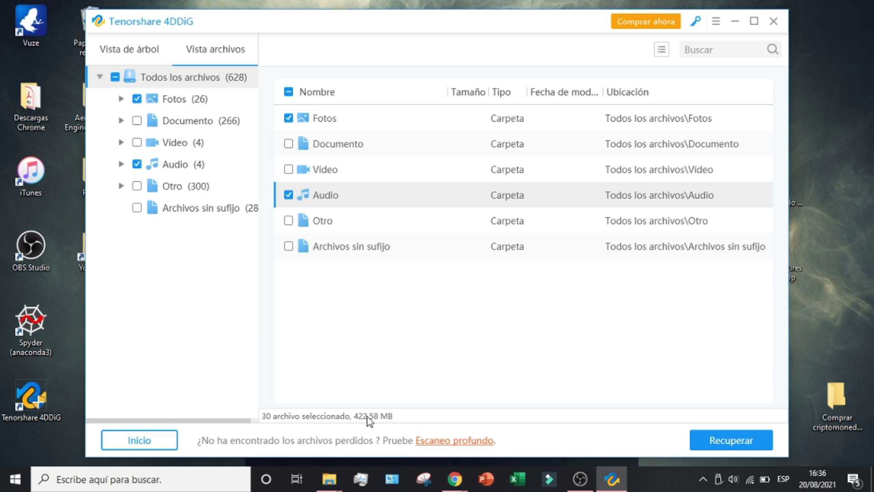
{"action": "left_click", "coordinate": [288, 144]}
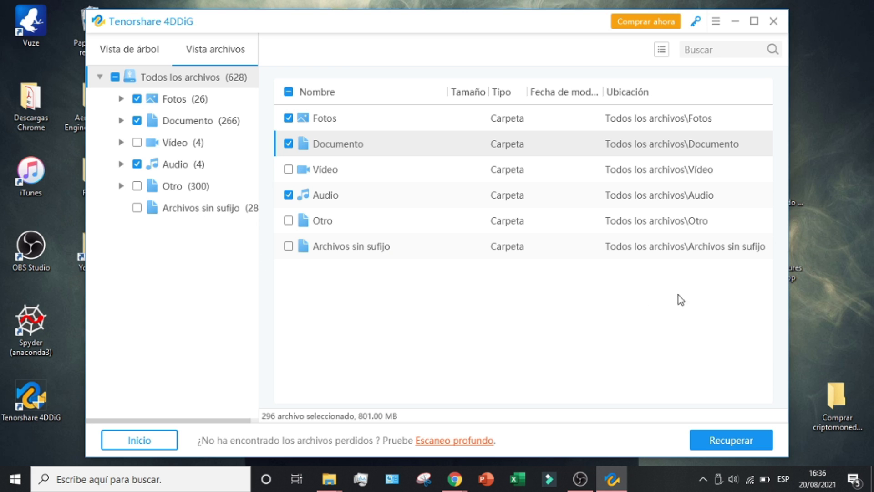
Step: Start recovering the marked files, register the Pro version with the licence e-mail and licence key, and accept the registration
{"action": "left_click", "coordinate": [741, 435]}
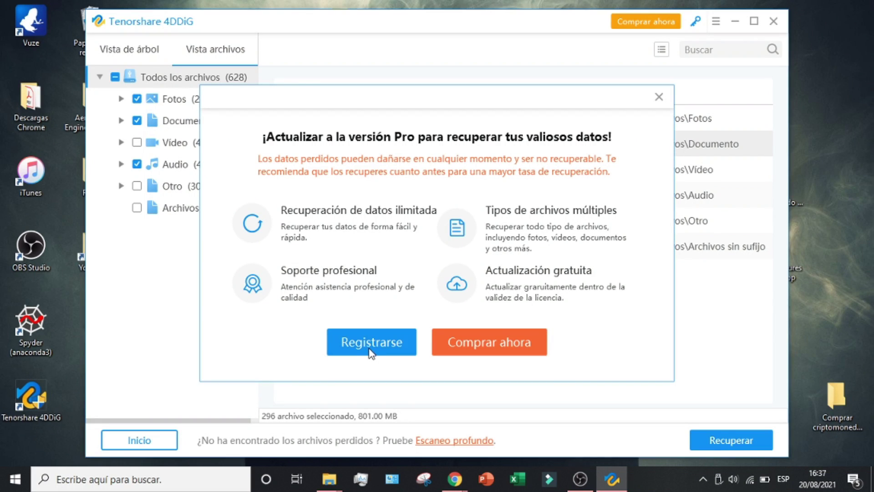
{"action": "left_click", "coordinate": [370, 350]}
{"action": "left_click", "coordinate": [418, 234]}
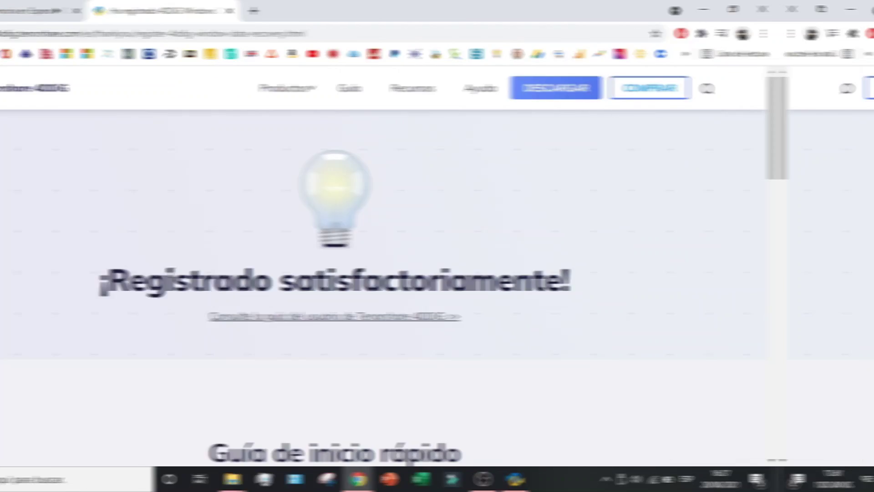
{"action": "scroll", "coordinate": [564, 285], "scroll_direction": "down", "scroll_amount": 5}
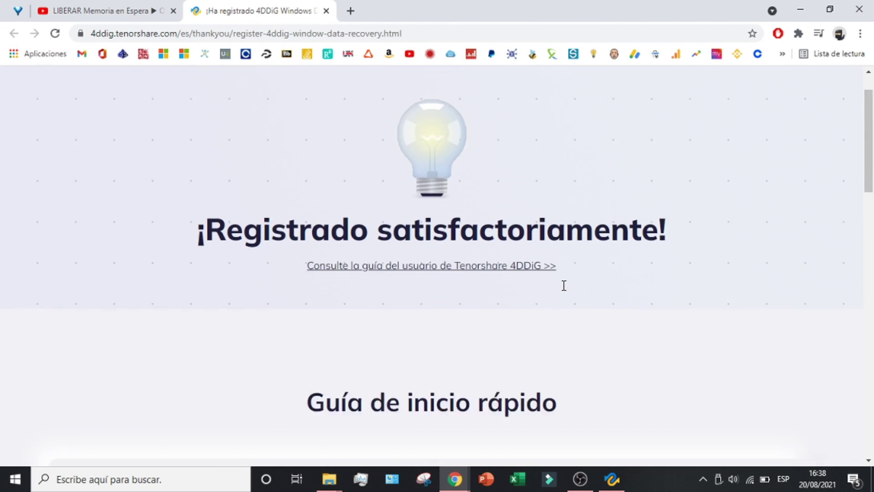
{"action": "left_click", "coordinate": [792, 8]}
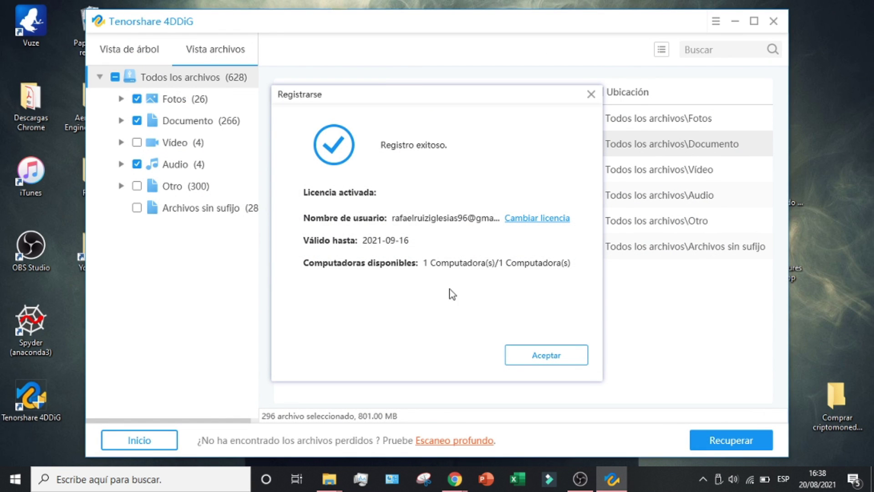
{"action": "left_click", "coordinate": [542, 357]}
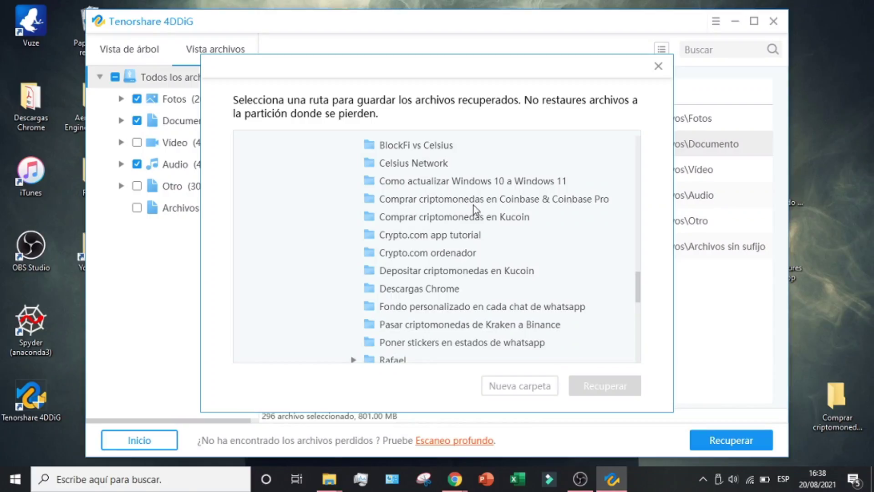
Step: Try to recover the files into the Desktop folder Comprar criptomonedas en Coinbase & Coinbase Pro
{"action": "scroll", "coordinate": [430, 200], "scroll_direction": "up", "scroll_amount": 5}
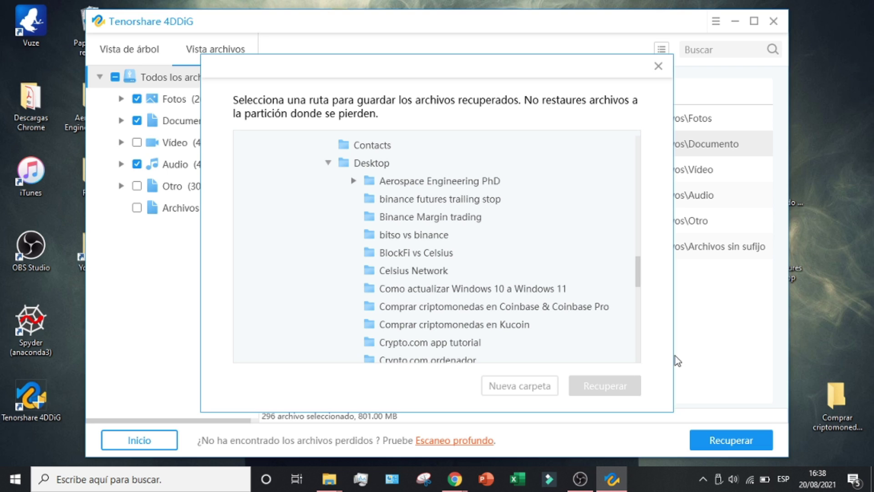
{"action": "left_click", "coordinate": [438, 307]}
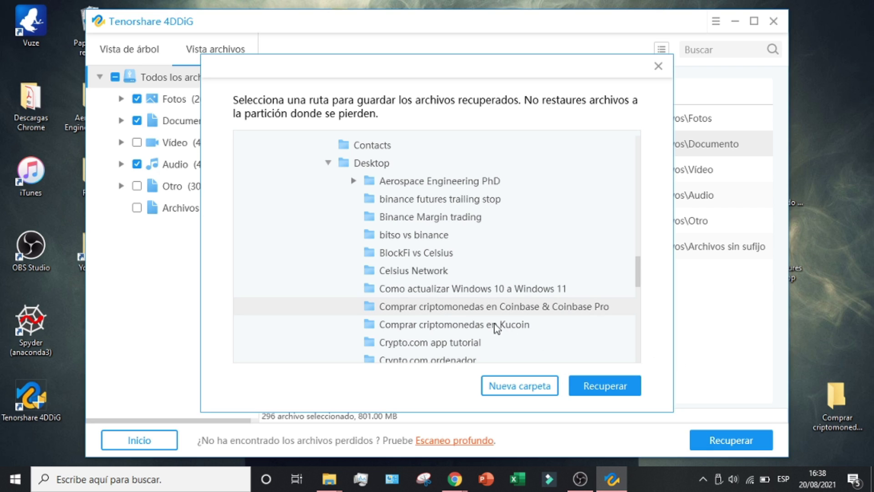
{"action": "left_click", "coordinate": [601, 389]}
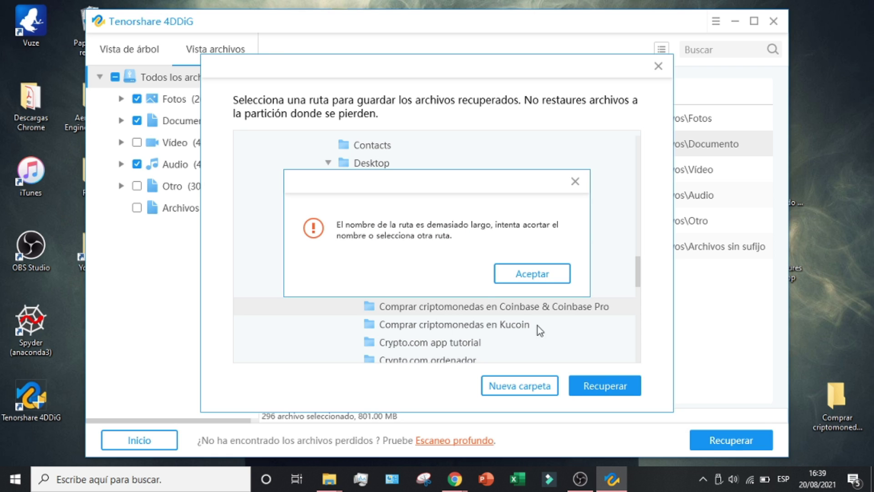
{"action": "left_click", "coordinate": [544, 276]}
Step: Recover the marked files into the Desktop folder Celsius Network and open the recovered output in a maximized window
{"action": "left_click", "coordinate": [434, 270]}
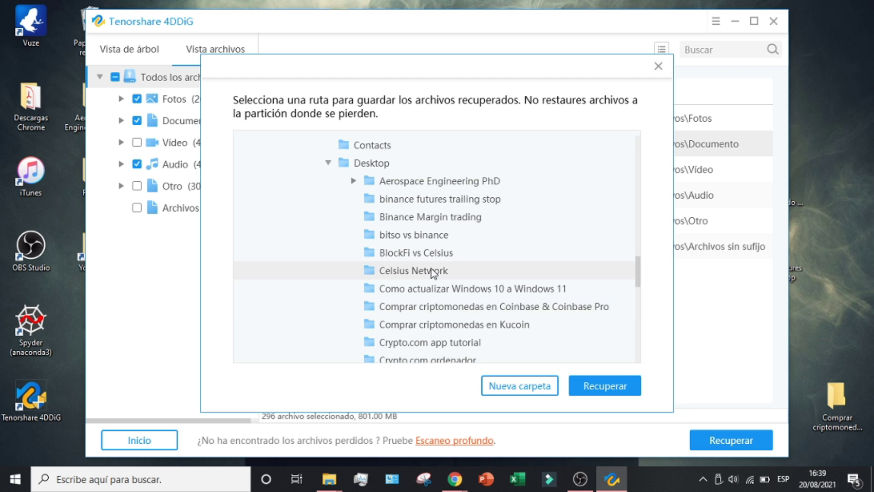
{"action": "left_click", "coordinate": [613, 379]}
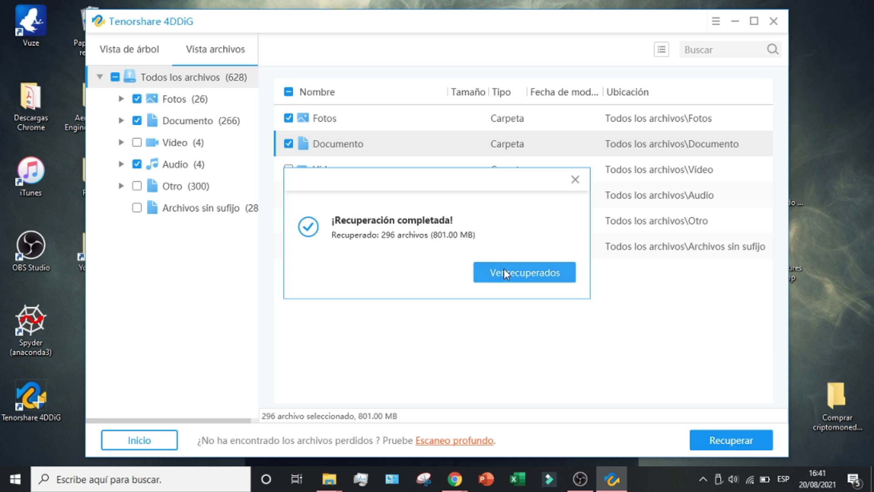
{"action": "left_click", "coordinate": [547, 269]}
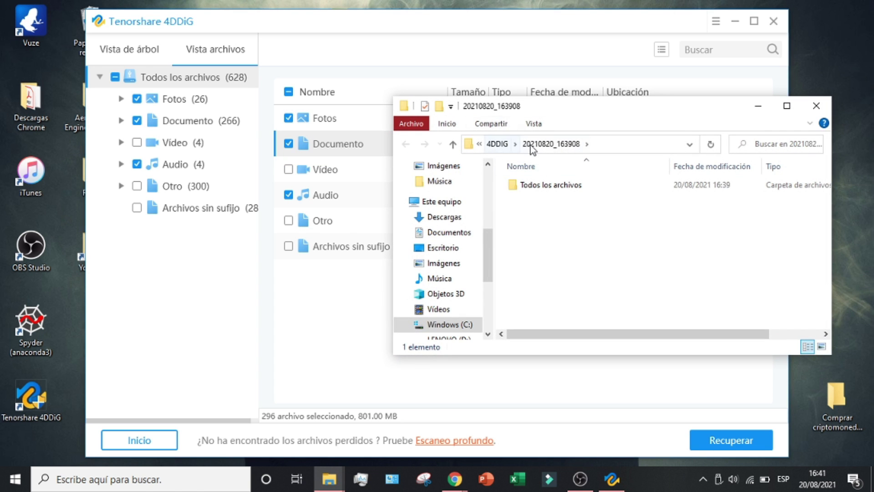
{"action": "left_click", "coordinate": [786, 105]}
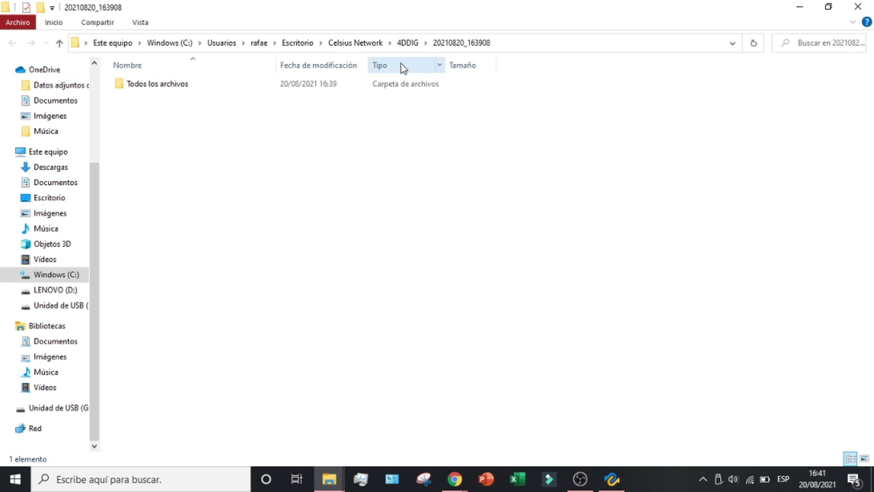
Step: Browse from the Celsius Network folder through 4DDIG and 20210820_163908 into Todos los archivos
{"action": "left_click", "coordinate": [371, 43]}
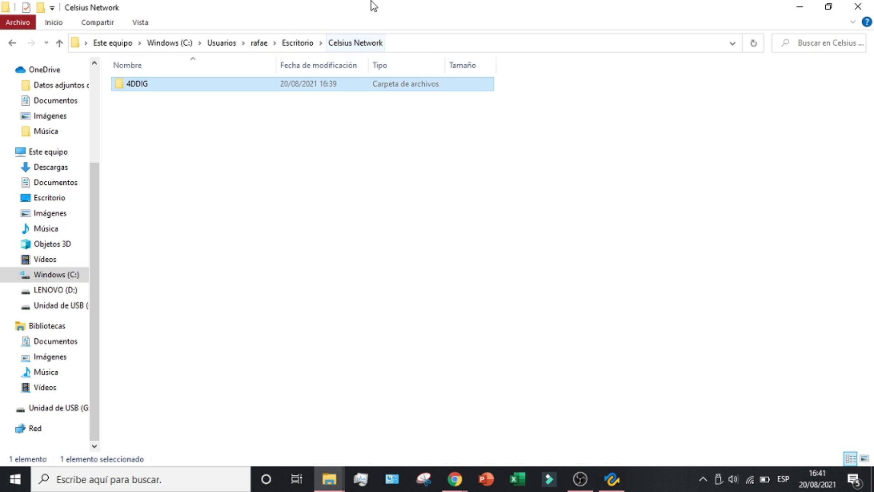
{"action": "mouse_move", "coordinate": [133, 86]}
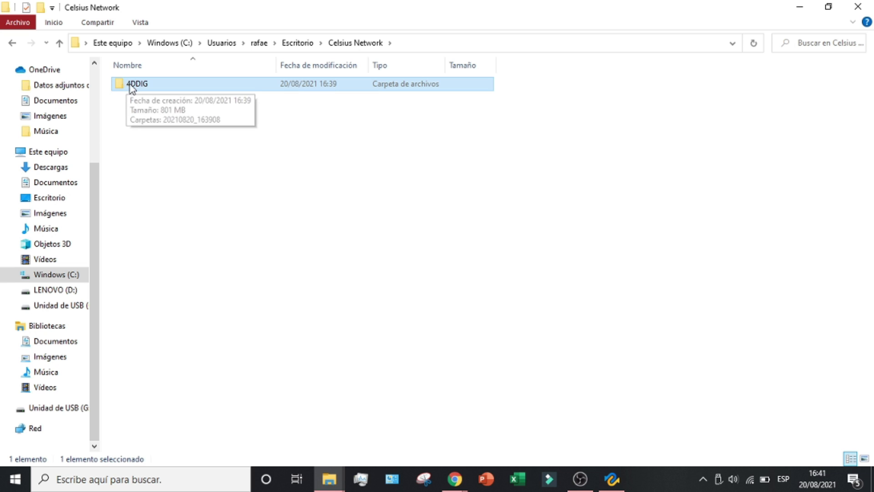
{"action": "double_click", "coordinate": [132, 87]}
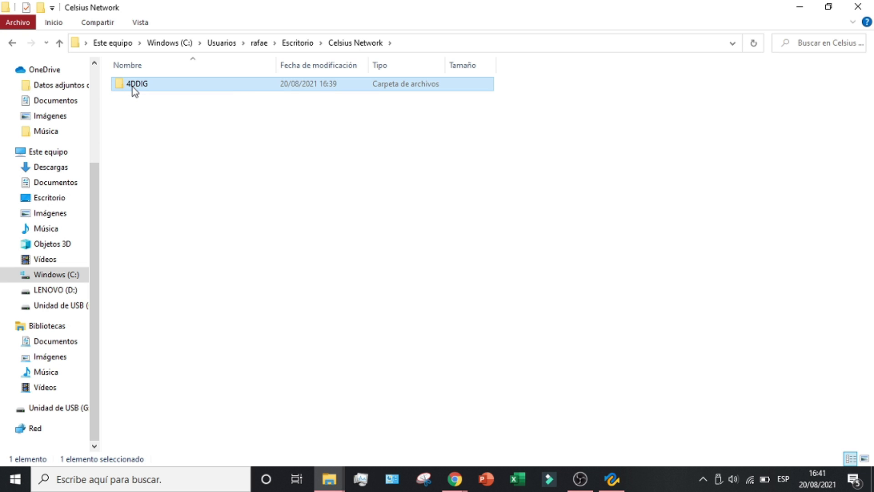
{"action": "mouse_move", "coordinate": [150, 85]}
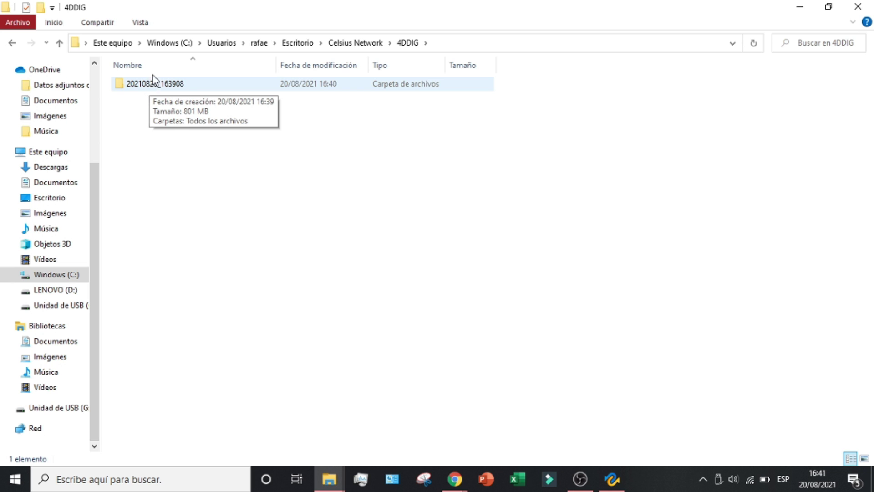
{"action": "double_click", "coordinate": [155, 85]}
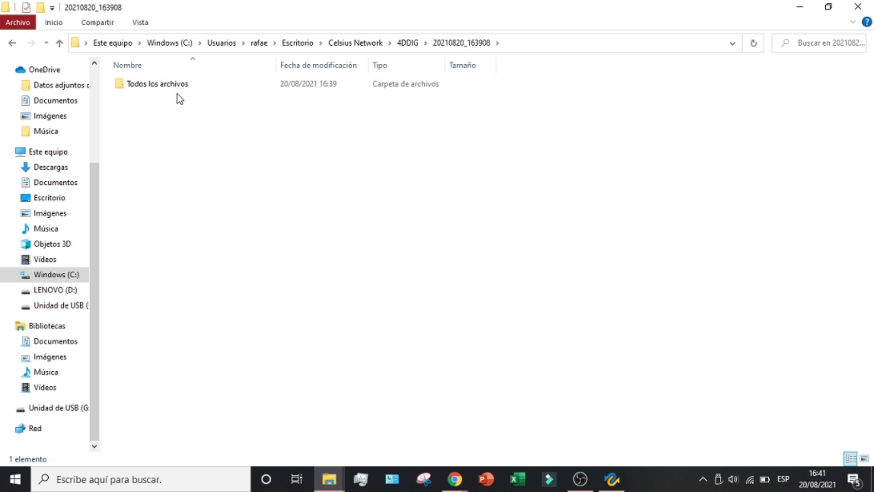
{"action": "double_click", "coordinate": [146, 87]}
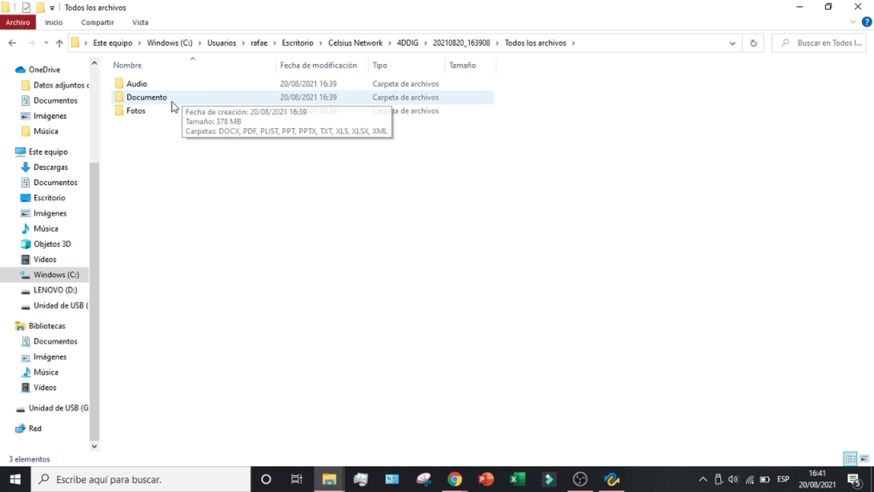
Step: View the recovered MP3 files in the Audio folder and widen the Nombre column to fit the full file names
{"action": "double_click", "coordinate": [138, 84]}
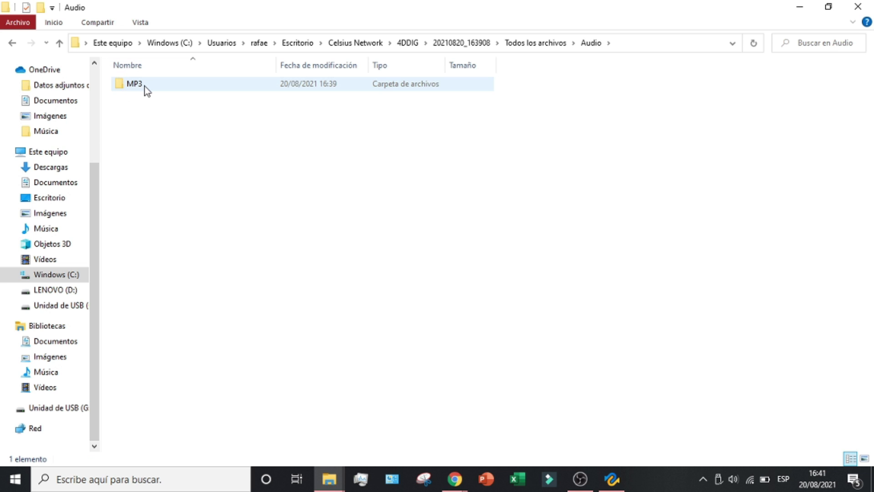
{"action": "double_click", "coordinate": [144, 88]}
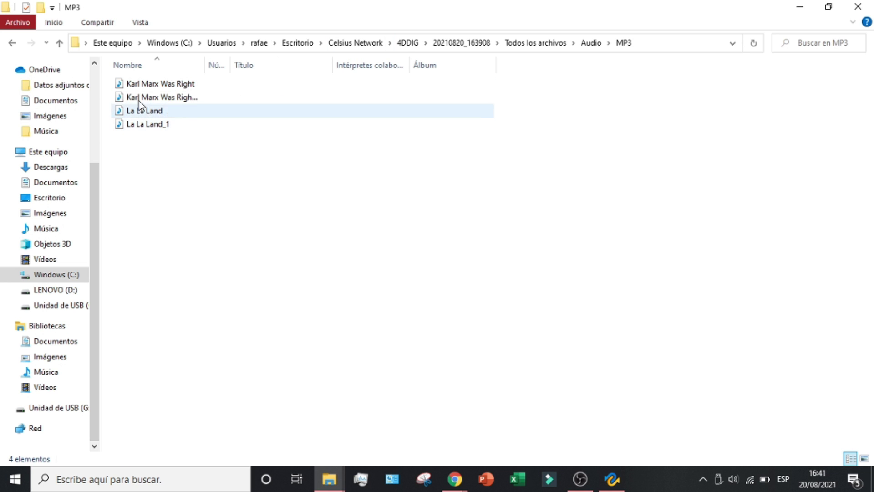
{"action": "left_click_drag", "start_coordinate": [203, 69], "coordinate": [290, 68]}
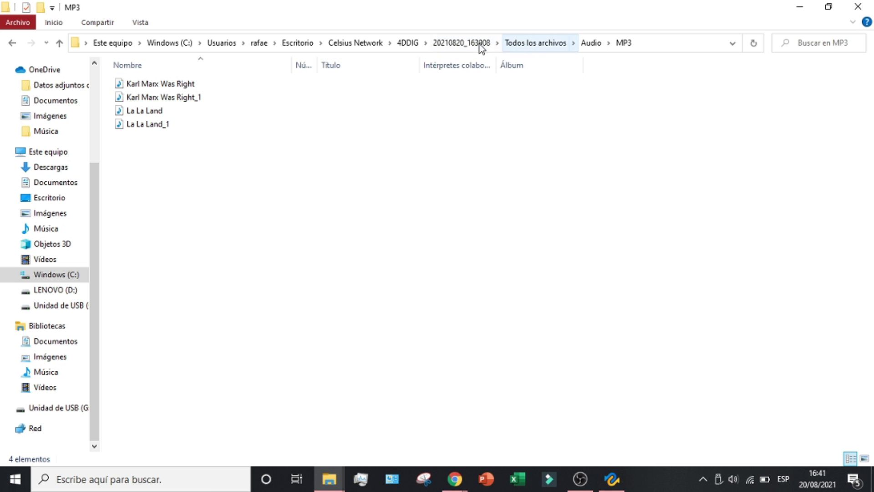
Step: View the recovered files in the TXT and DOCX subfolders of Documento
{"action": "left_click", "coordinate": [531, 43]}
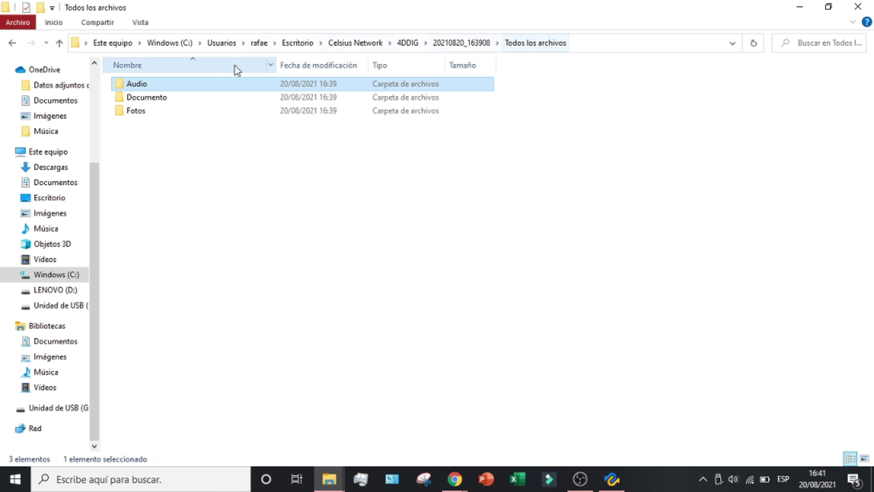
{"action": "double_click", "coordinate": [161, 99]}
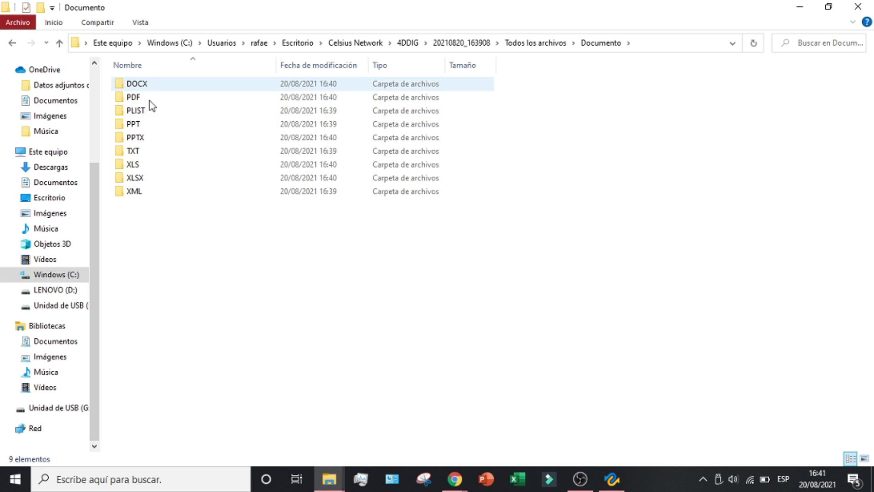
{"action": "double_click", "coordinate": [137, 152]}
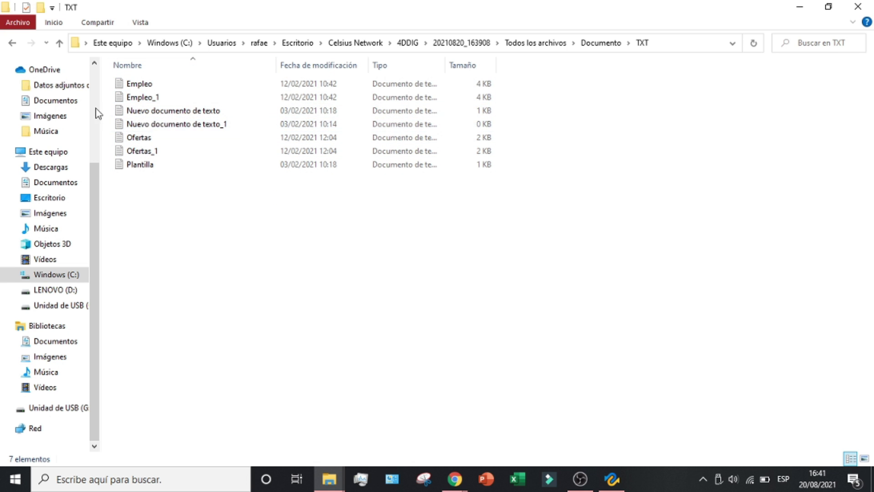
{"action": "left_click", "coordinate": [12, 43]}
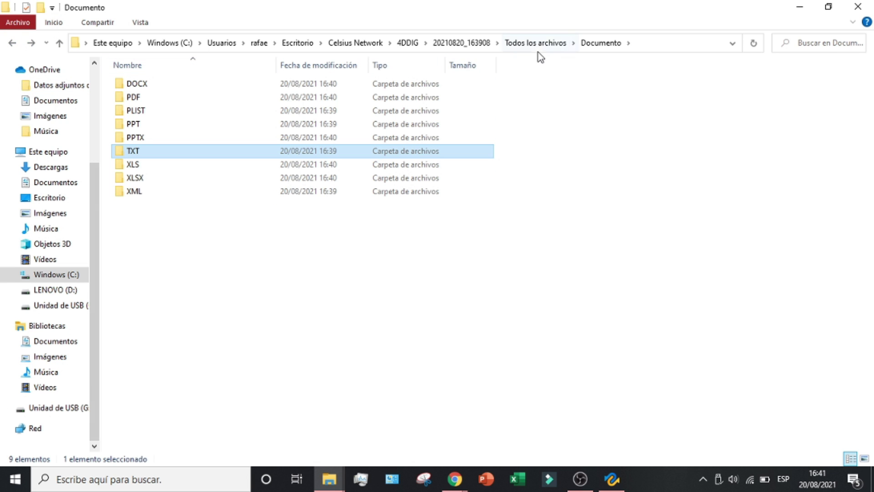
{"action": "double_click", "coordinate": [164, 86]}
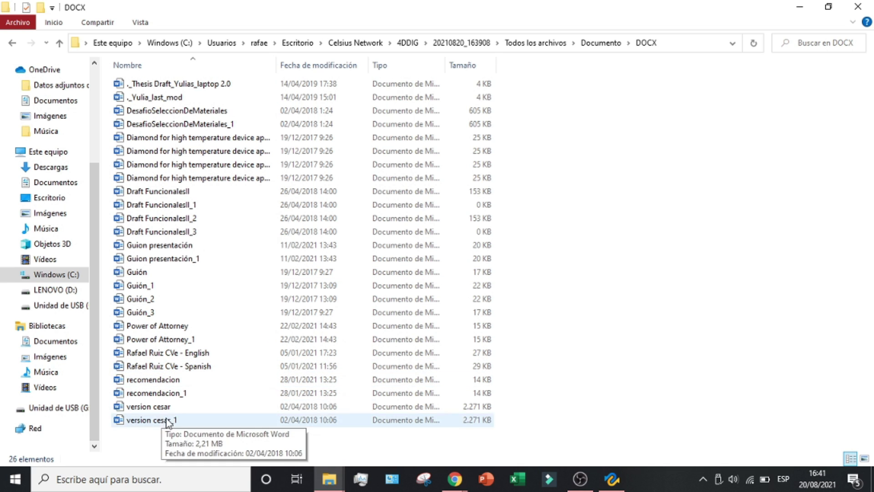
Step: View the recovered images in the PNG subfolder of Fotos
{"action": "left_click", "coordinate": [544, 40]}
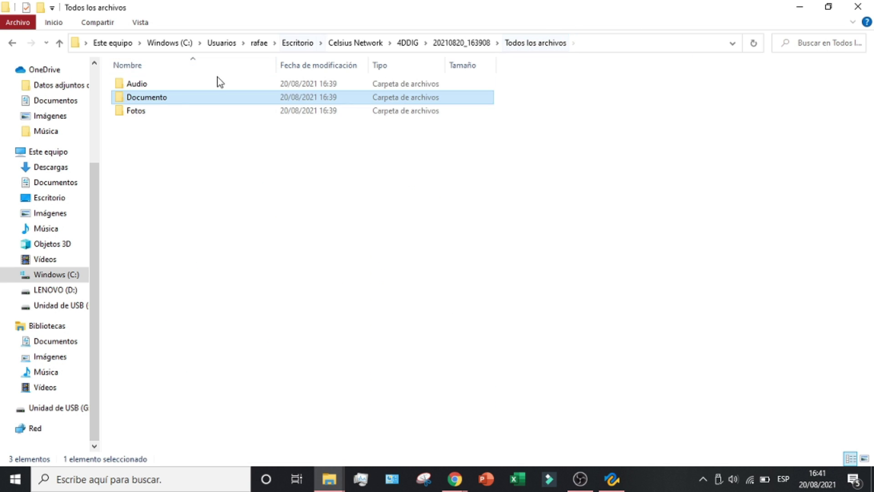
{"action": "double_click", "coordinate": [151, 110]}
{"action": "double_click", "coordinate": [138, 84]}
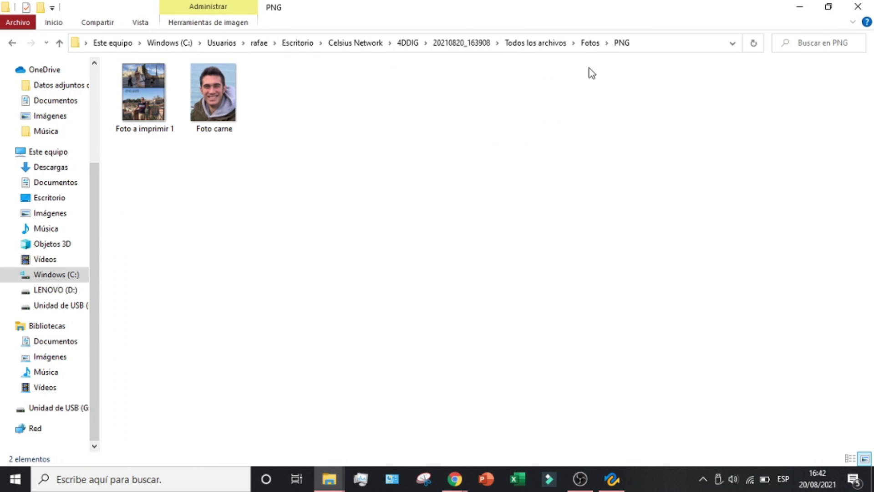
Step: Open the RAW subfolder of Fotos and check the properties of the fourth Bohemita DP2 file
{"action": "left_click", "coordinate": [591, 43]}
{"action": "double_click", "coordinate": [137, 111]}
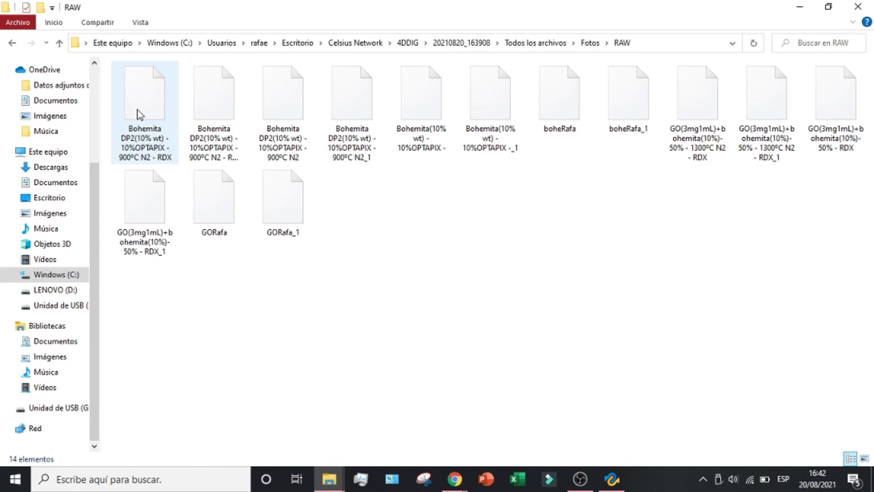
{"action": "right_click", "coordinate": [358, 145]}
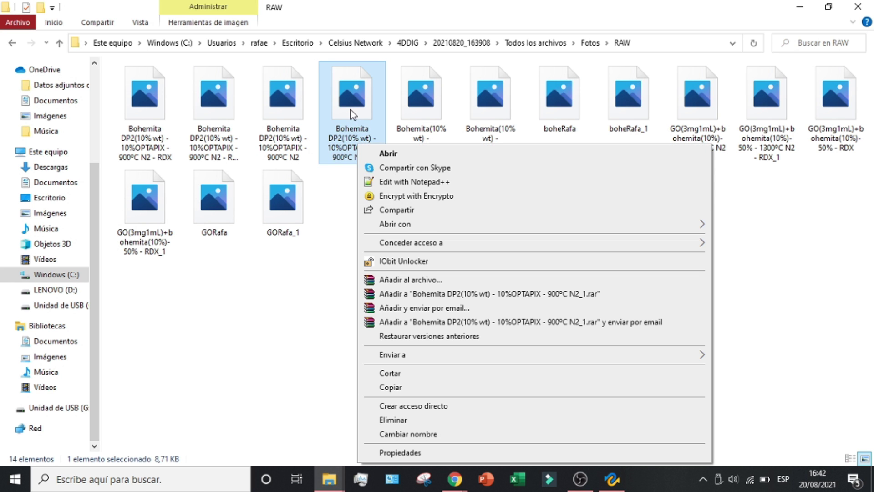
{"action": "left_click", "coordinate": [401, 452]}
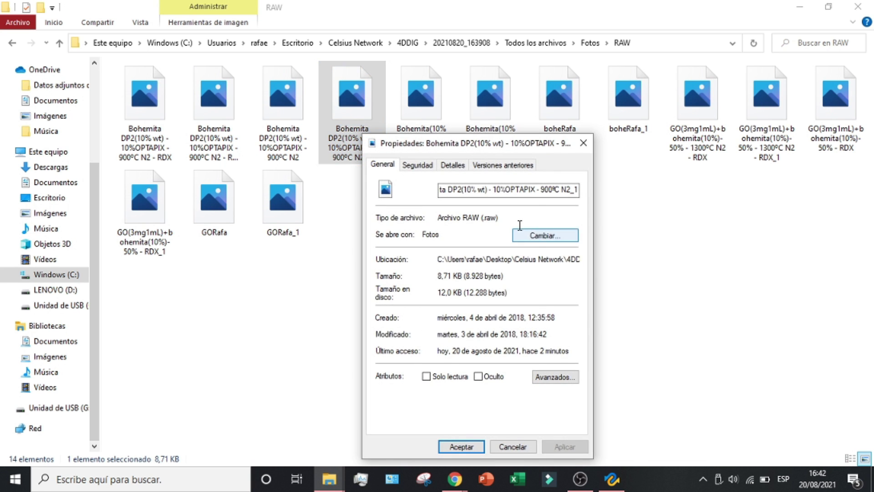
{"action": "left_click", "coordinate": [583, 144]}
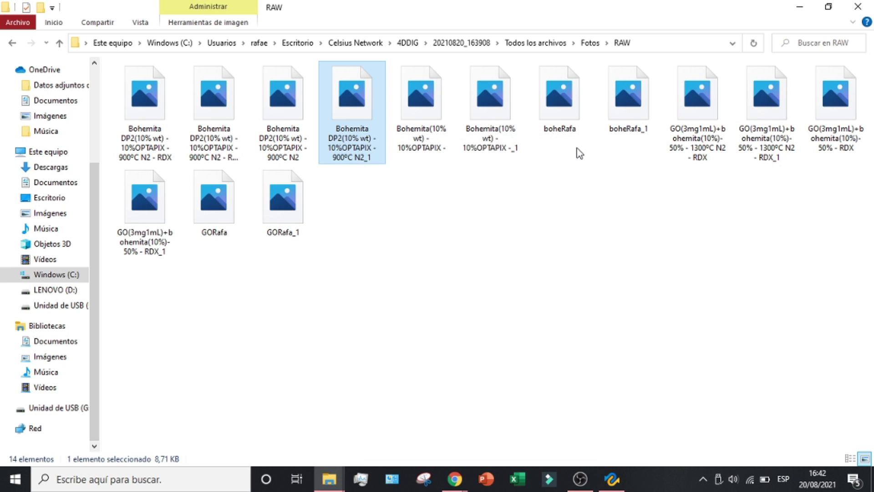
Step: View the recovered images in the JPG subfolder of Fotos, and return to the Fotos folder
{"action": "left_click", "coordinate": [518, 44]}
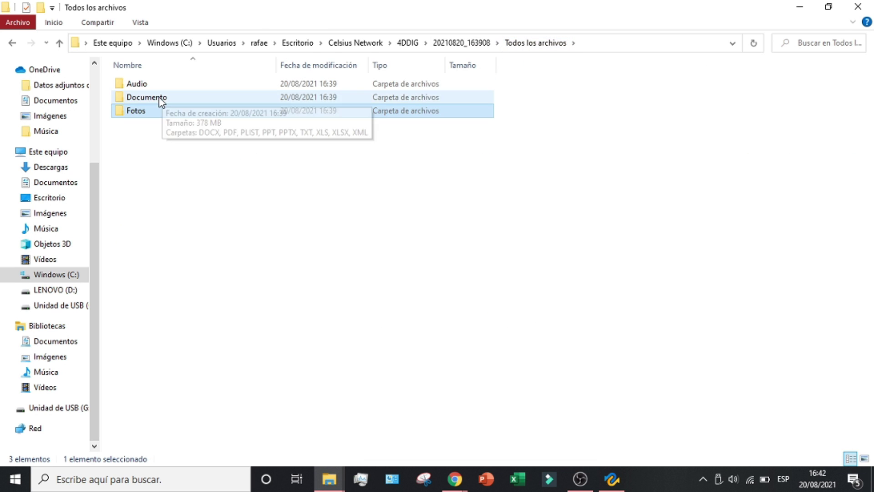
{"action": "double_click", "coordinate": [136, 111]}
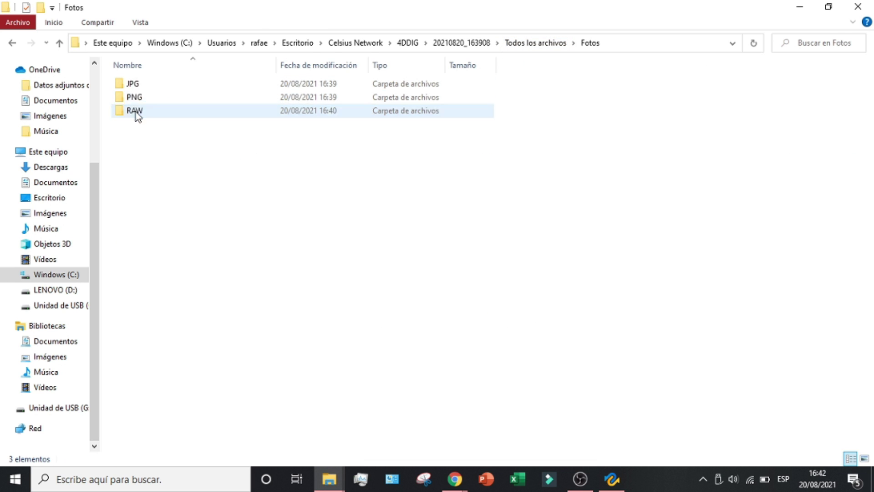
{"action": "double_click", "coordinate": [141, 85]}
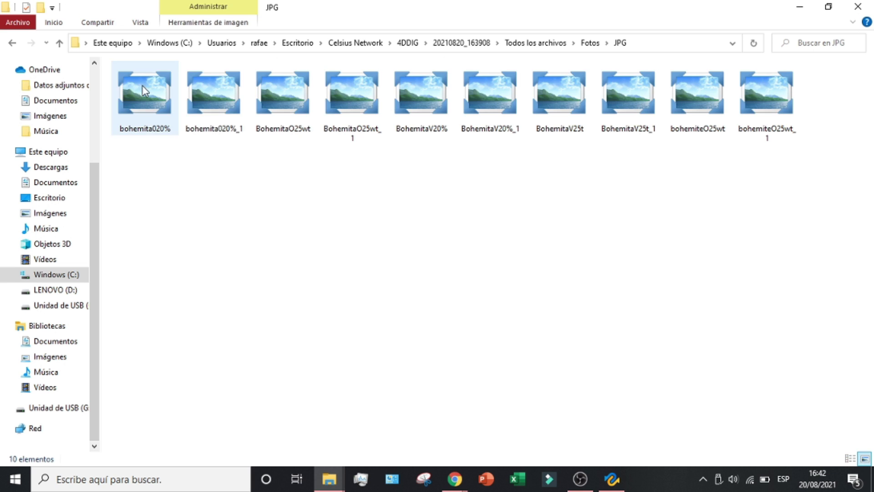
{"action": "left_click", "coordinate": [590, 44]}
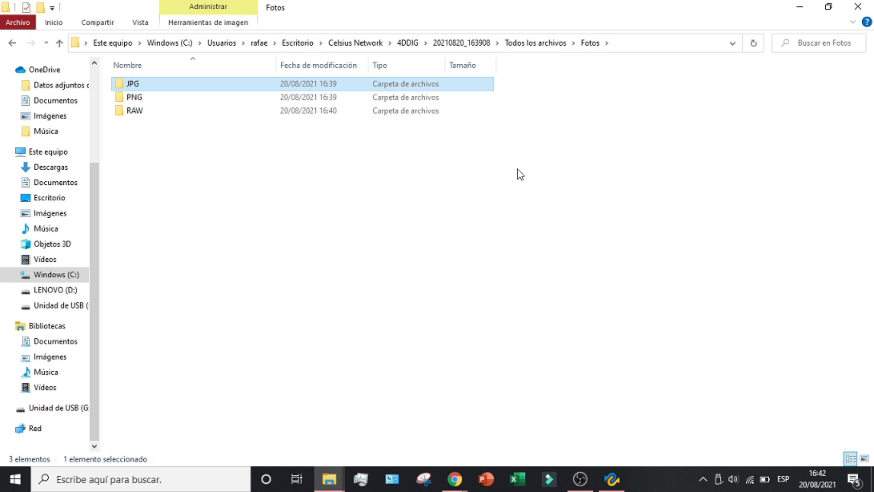